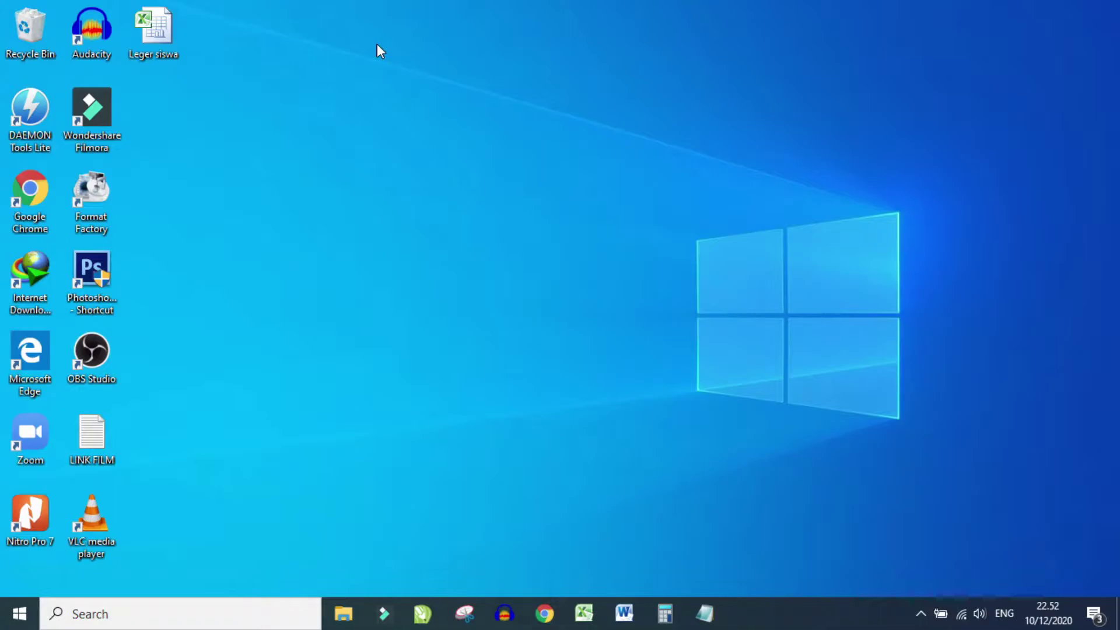
- Open the Leger siswa workbook and scroll across the grade columns, selecting cell AR14
double_click(156, 32)
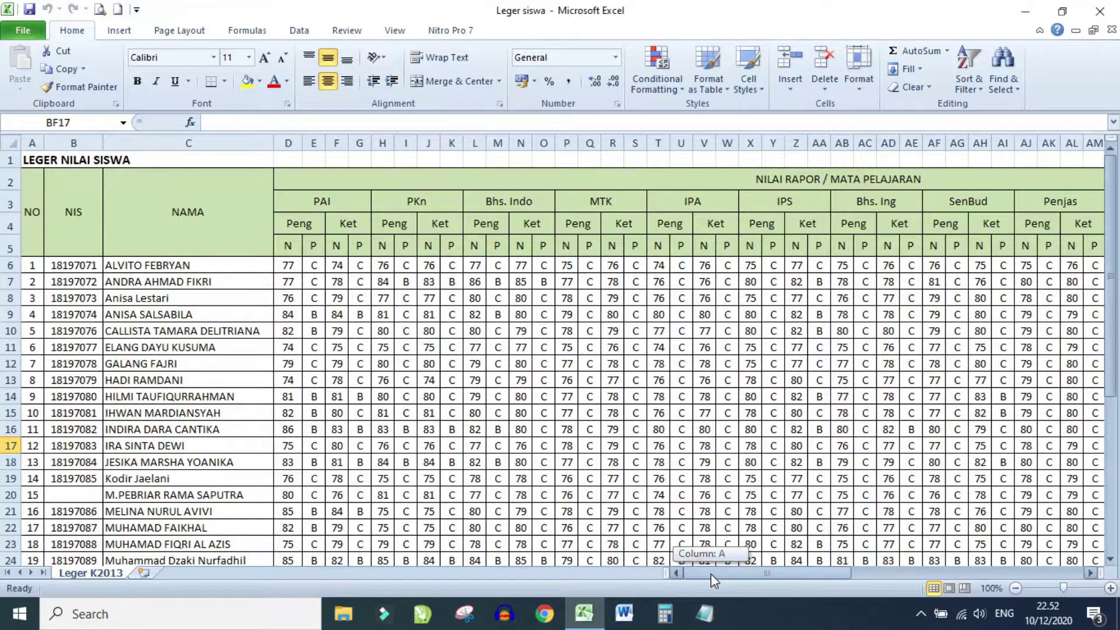
drag(710, 573, 912, 580)
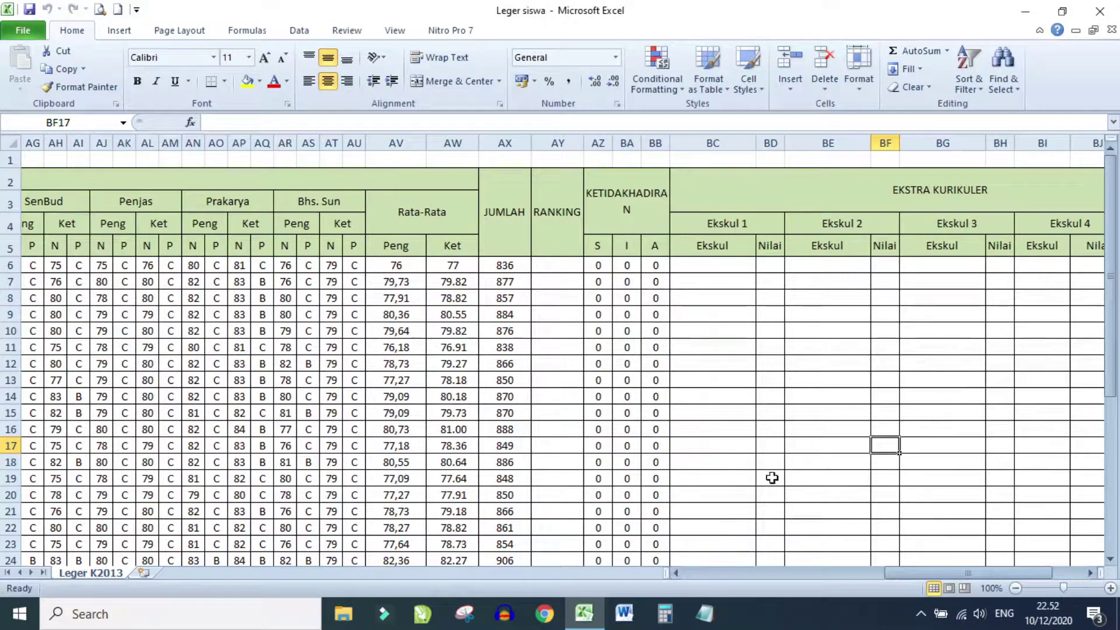
click(290, 397)
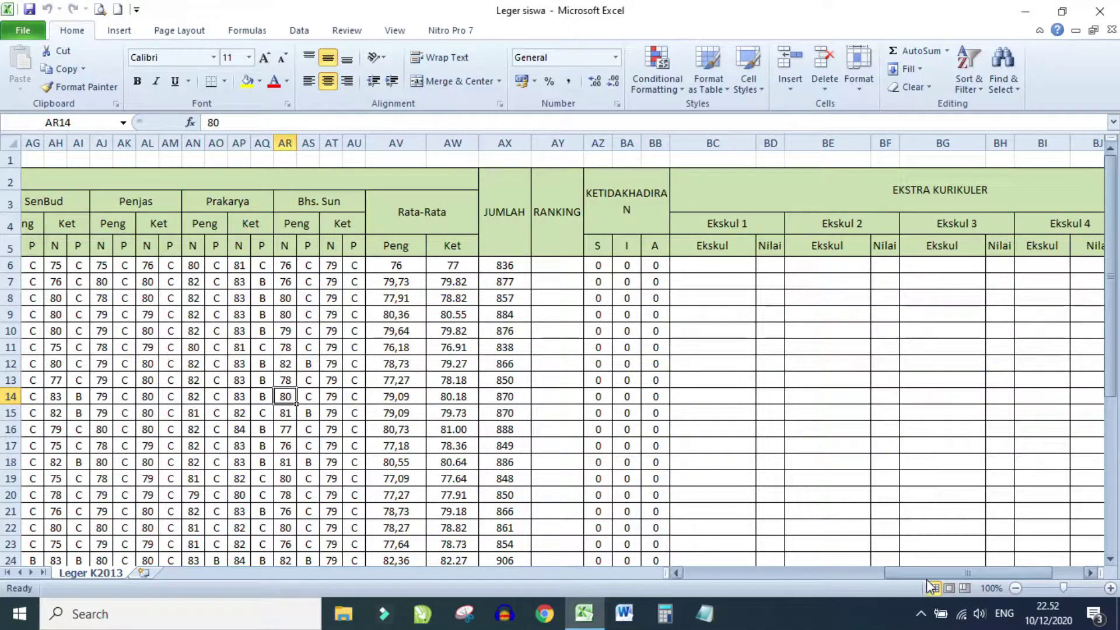
drag(929, 573, 709, 573)
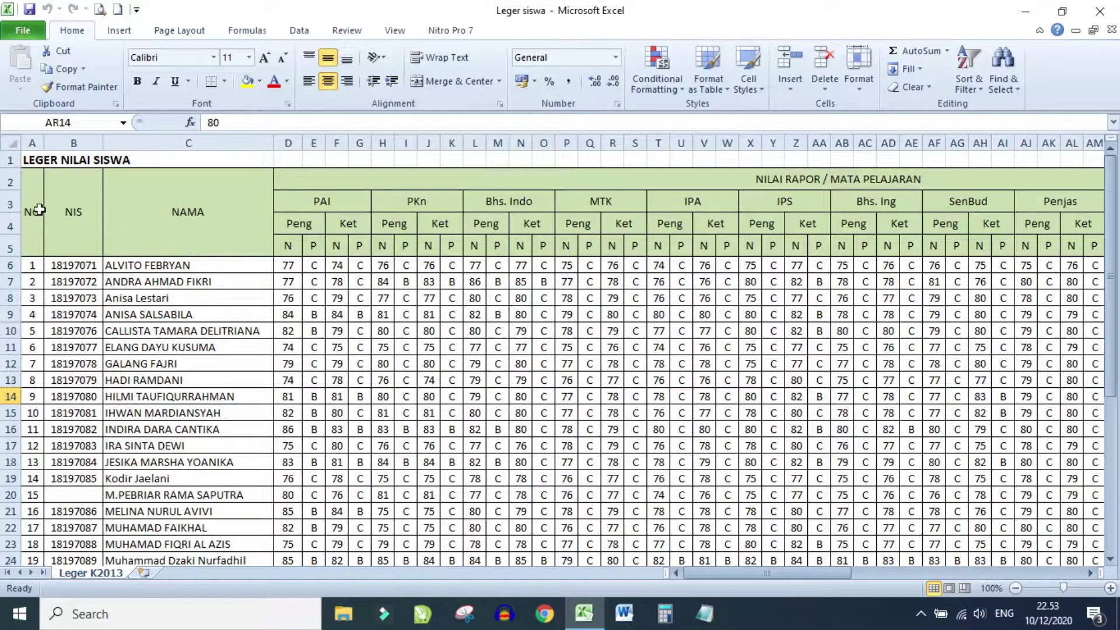
- Highlight header rows 2–5, scroll through the student list, then select the first NIS in B6
mouse_move(39, 210)
mouse_down()
mouse_move(476, 207)
mouse_move(449, 206)
mouse_up()
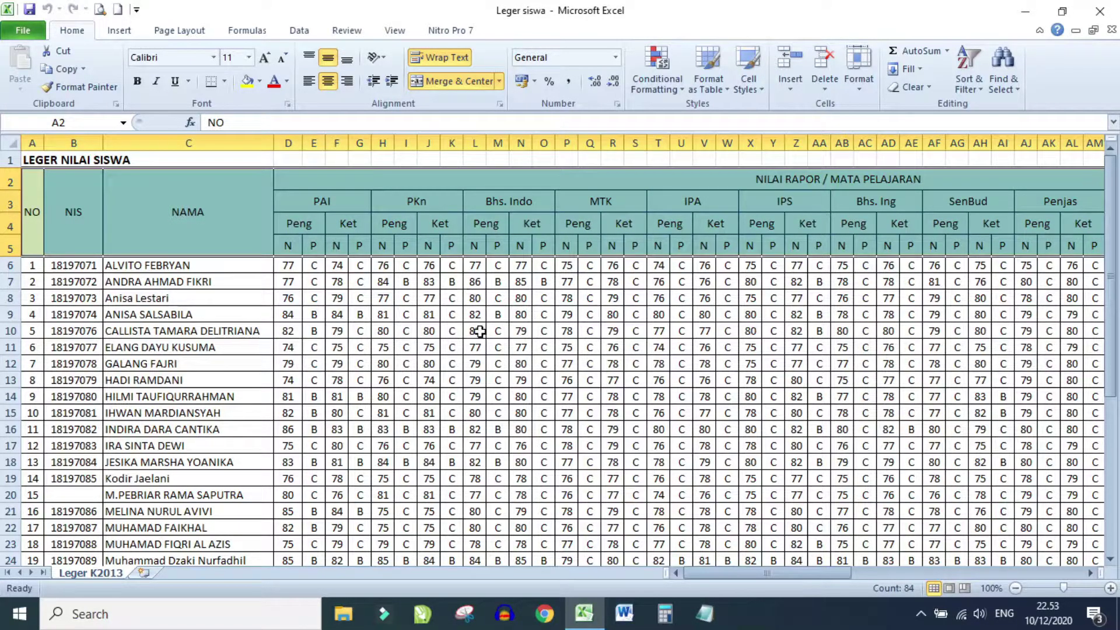
scroll(480, 331, down, 2)
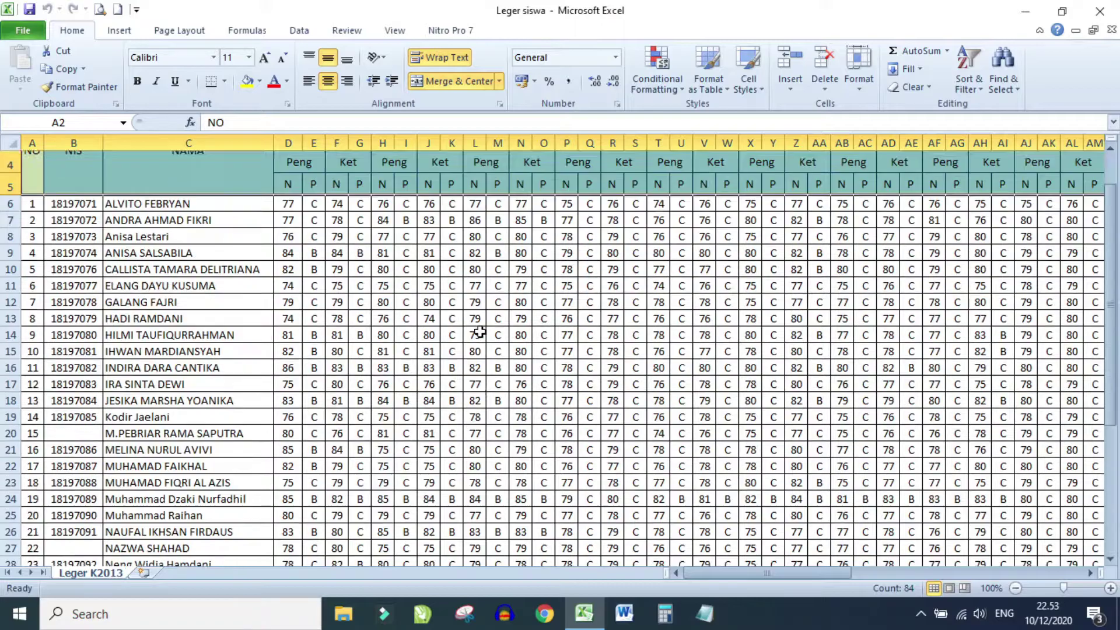
scroll(479, 331, down, 1)
scroll(480, 332, down, 1)
scroll(480, 331, down, 1)
scroll(480, 332, up, 4)
scroll(480, 332, up, 1)
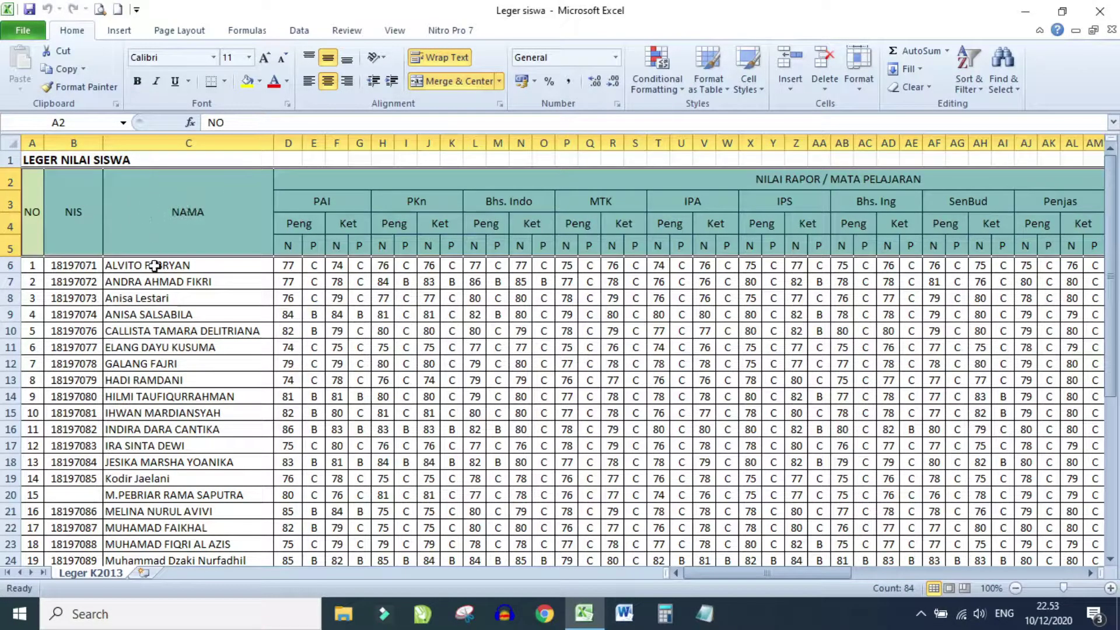
click(53, 269)
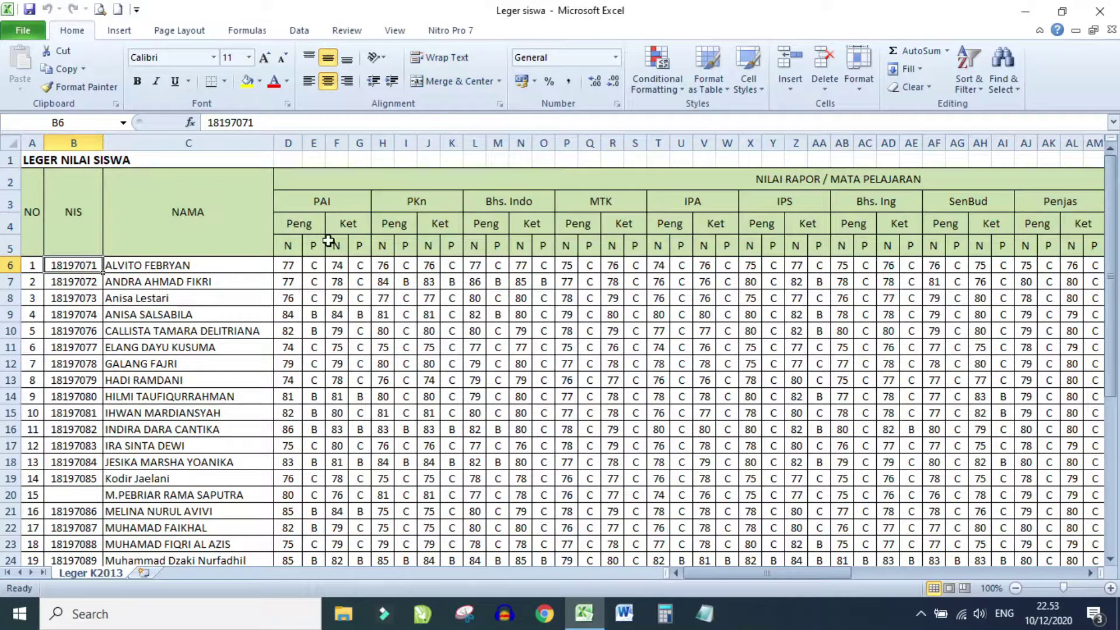
- Select row 6 and freeze the panes so rows 1–5 stay fixed
click(397, 32)
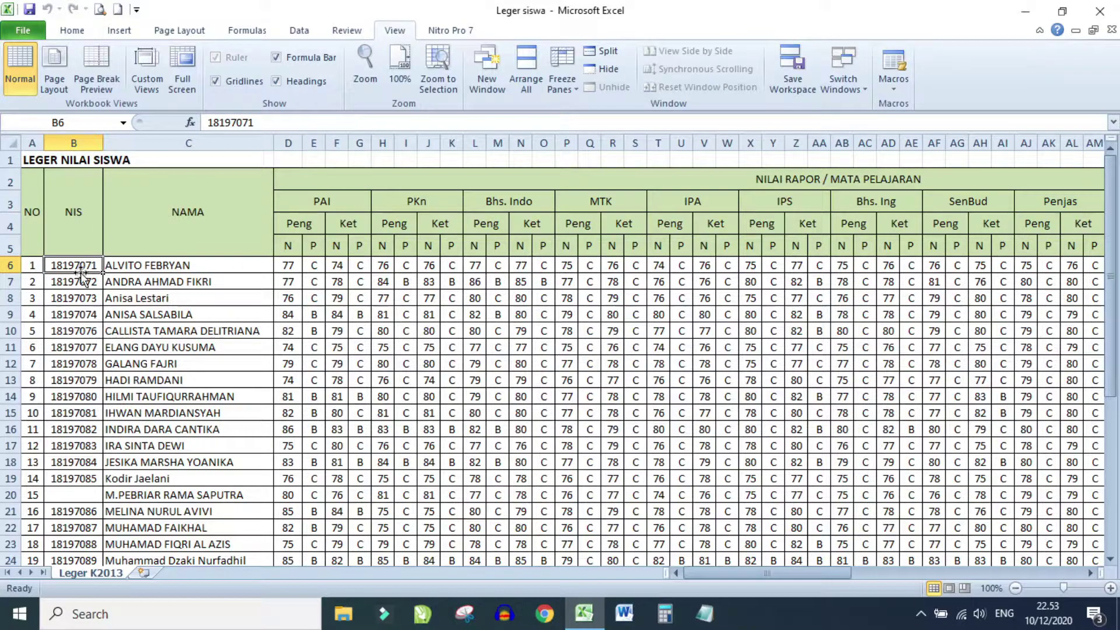
click(10, 266)
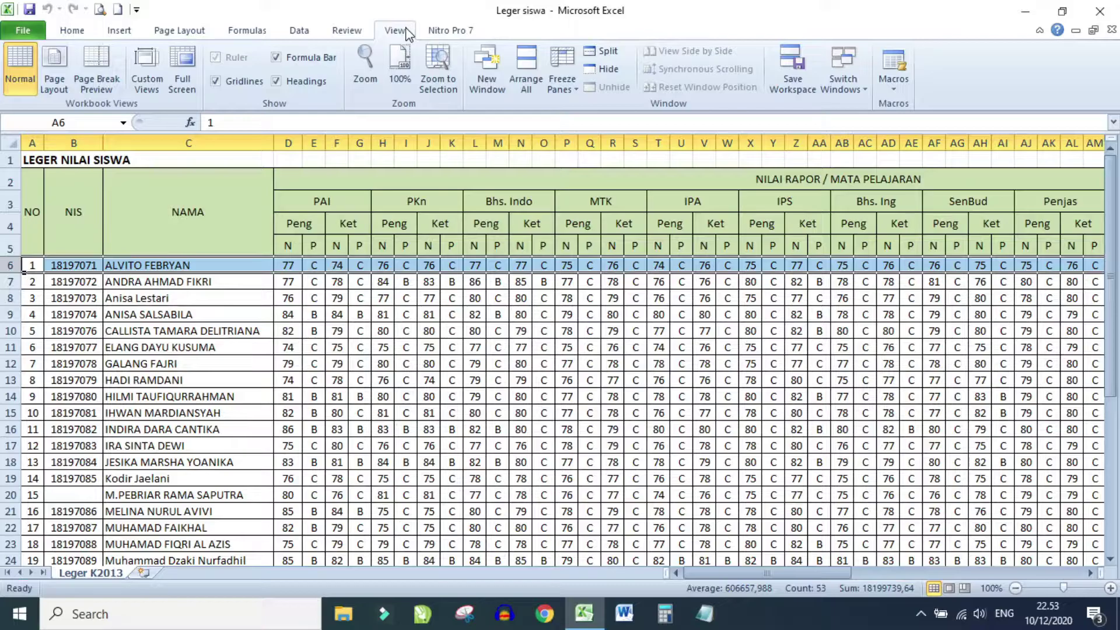
click(569, 94)
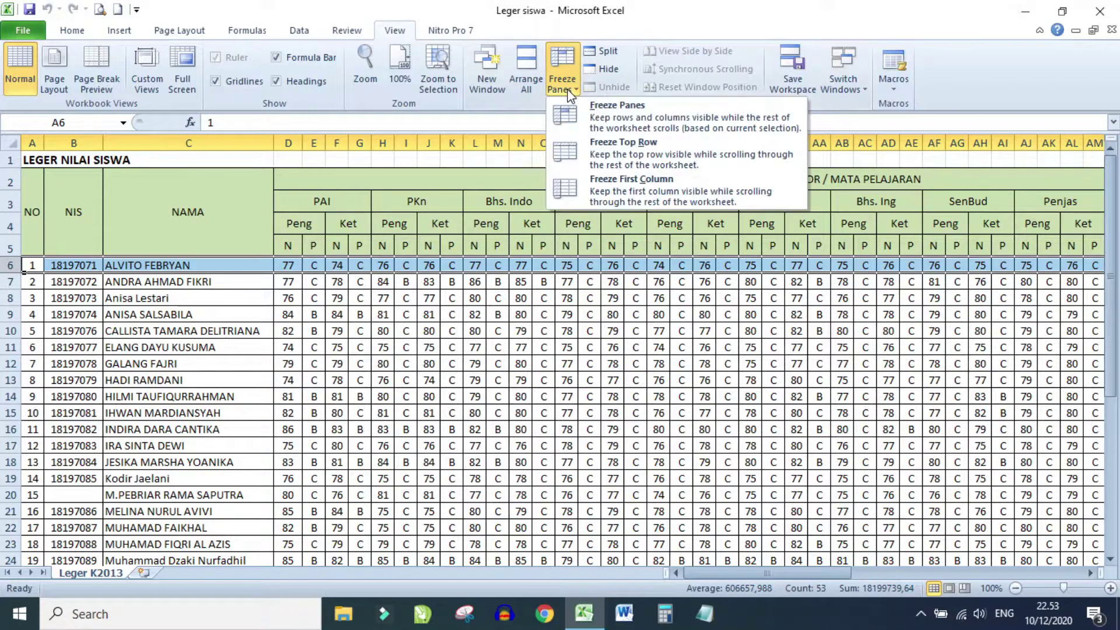
click(598, 124)
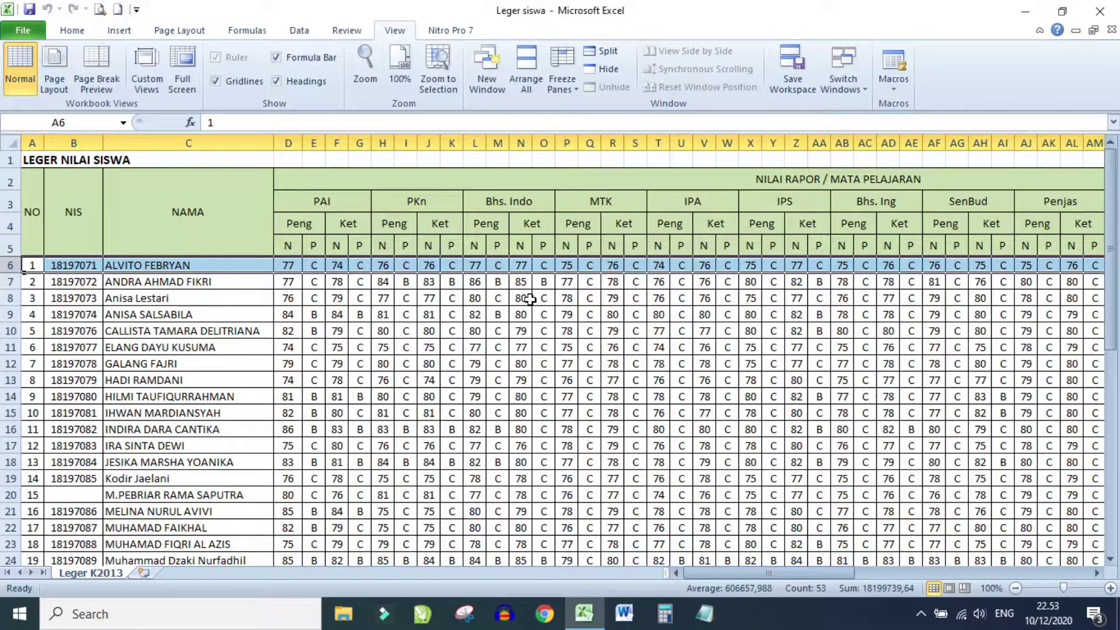
- Scroll down through the student rows and back up to confirm the header stays frozen
scroll(529, 299, down, 1)
scroll(529, 300, down, 1)
scroll(530, 299, down, 1)
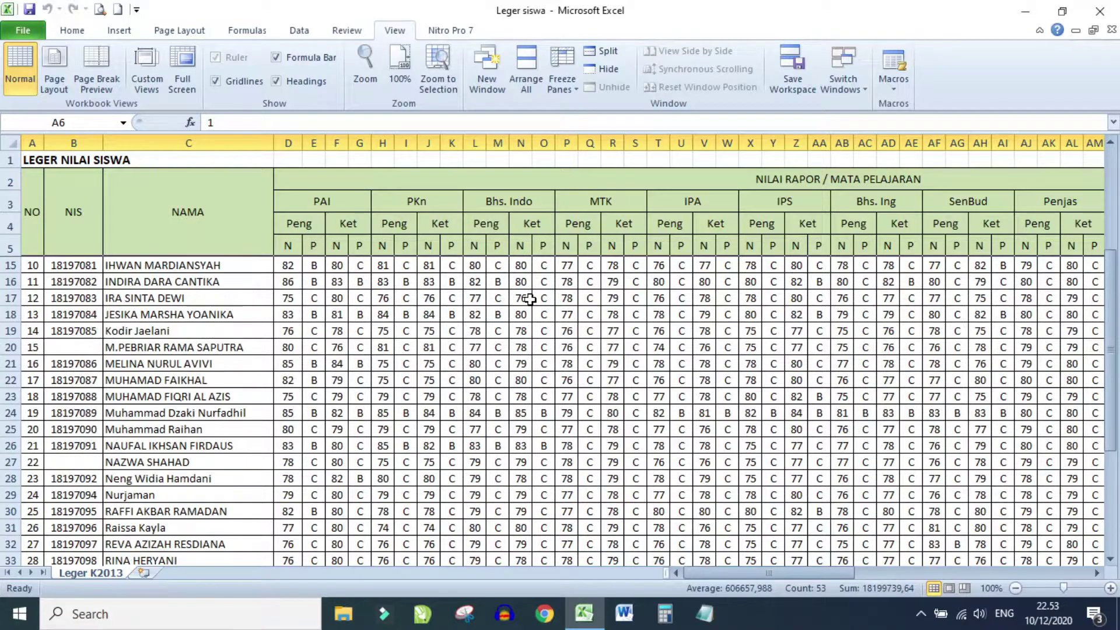
scroll(530, 299, down, 1)
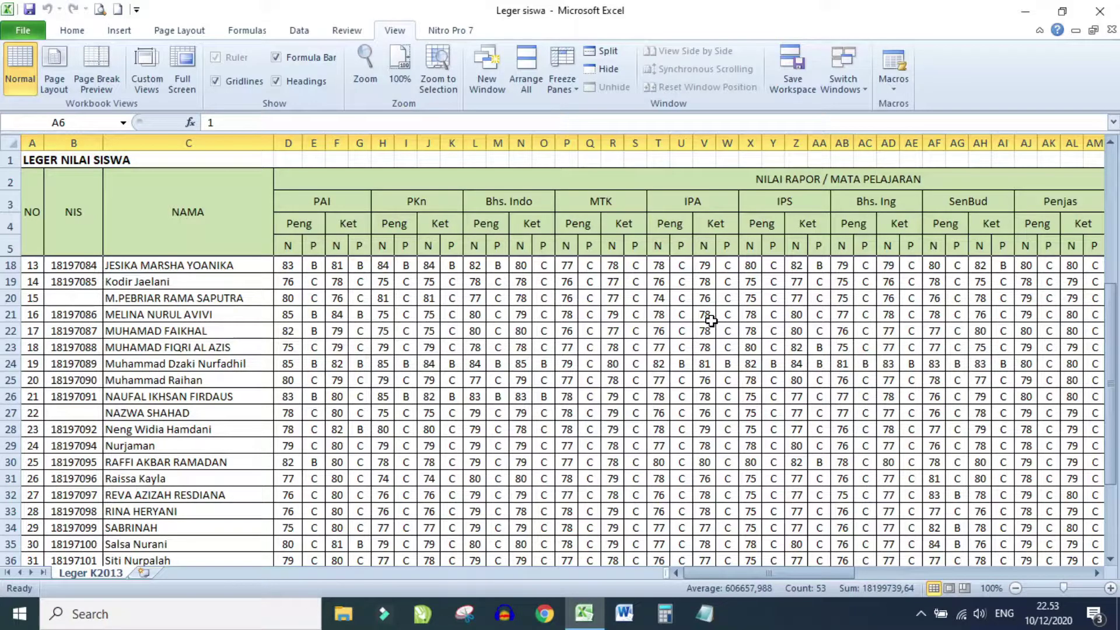
scroll(706, 321, down, 3)
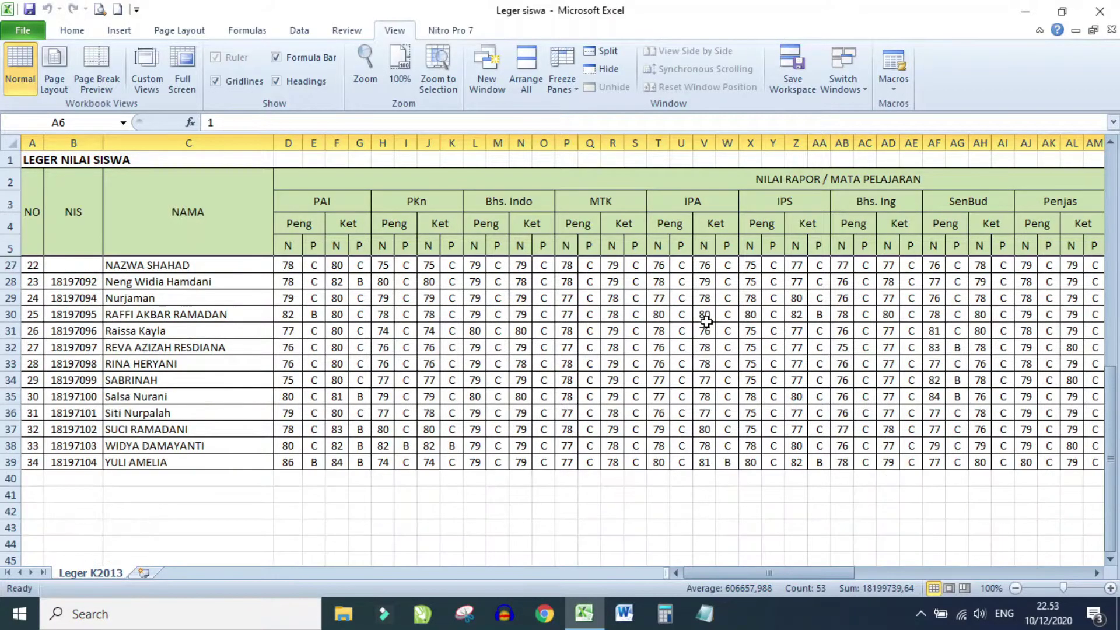
scroll(706, 321, up, 2)
scroll(706, 321, up, 4)
scroll(706, 321, up, 1)
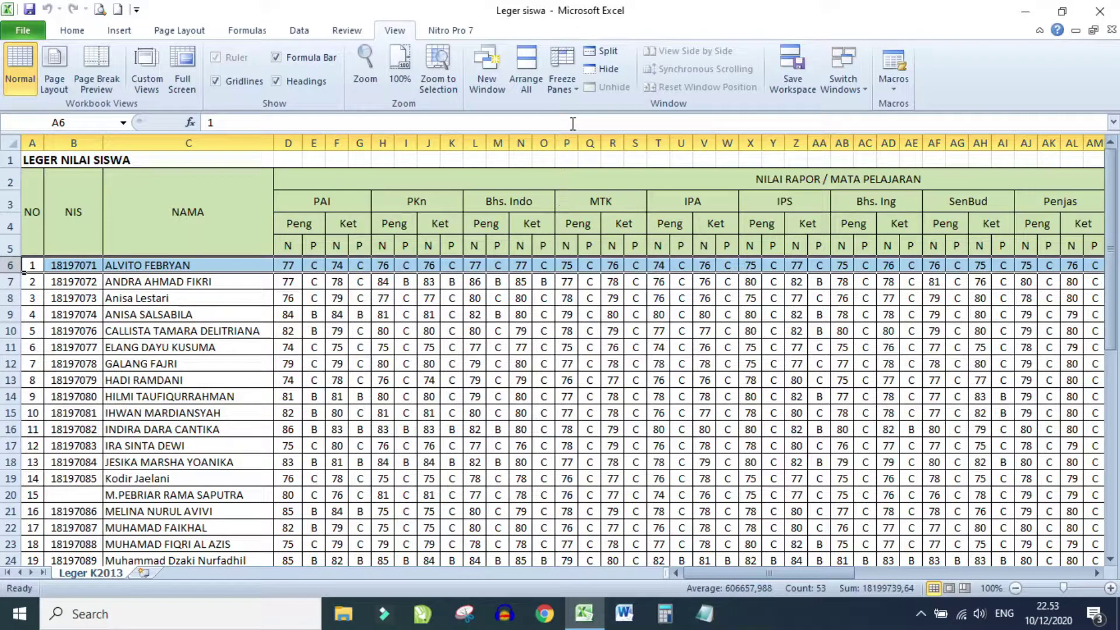
click(570, 95)
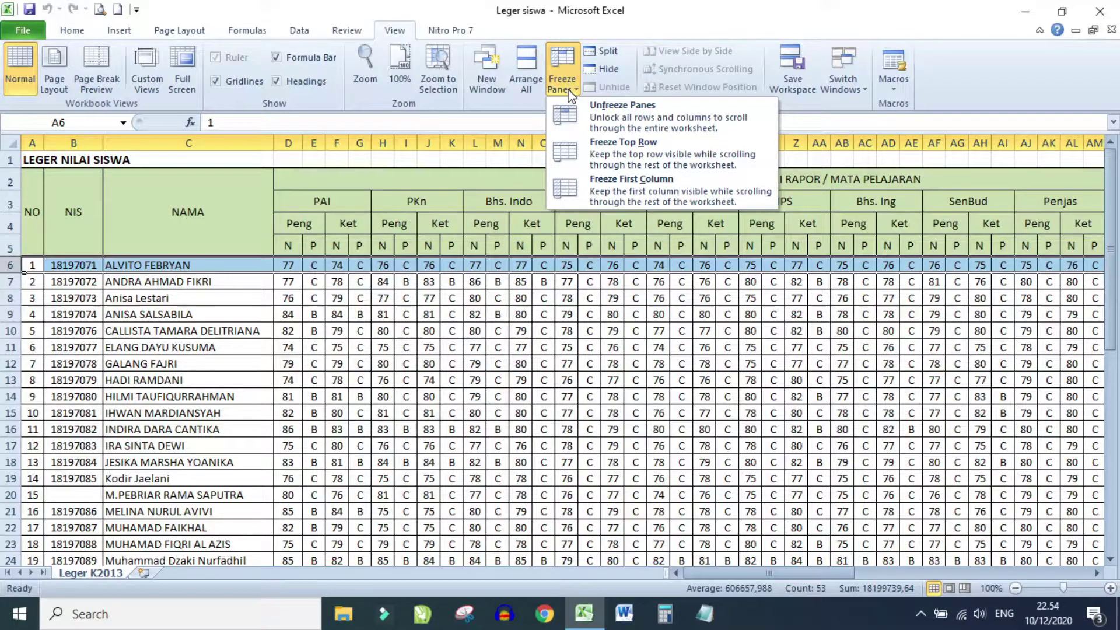
click(604, 110)
scroll(545, 337, down, 1)
scroll(545, 337, down, 2)
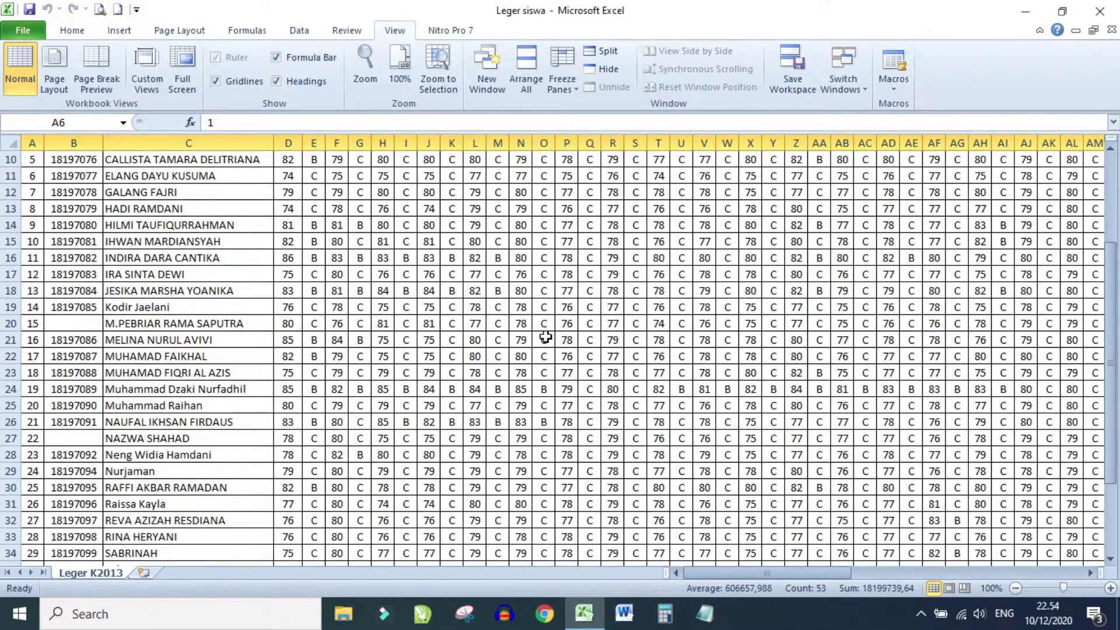
scroll(545, 338, up, 3)
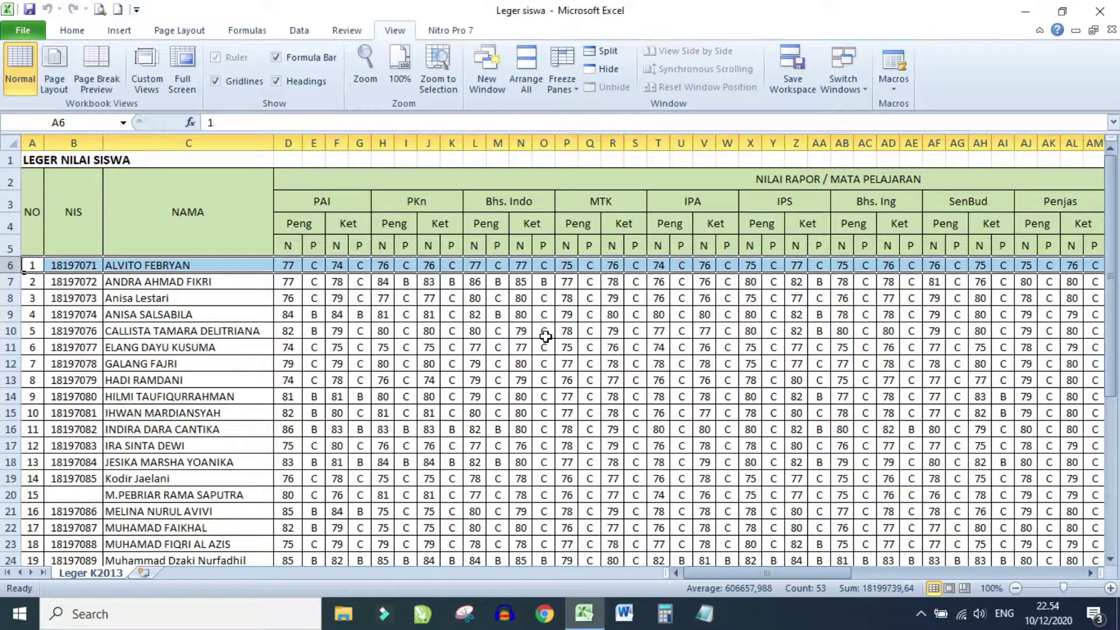
click(516, 333)
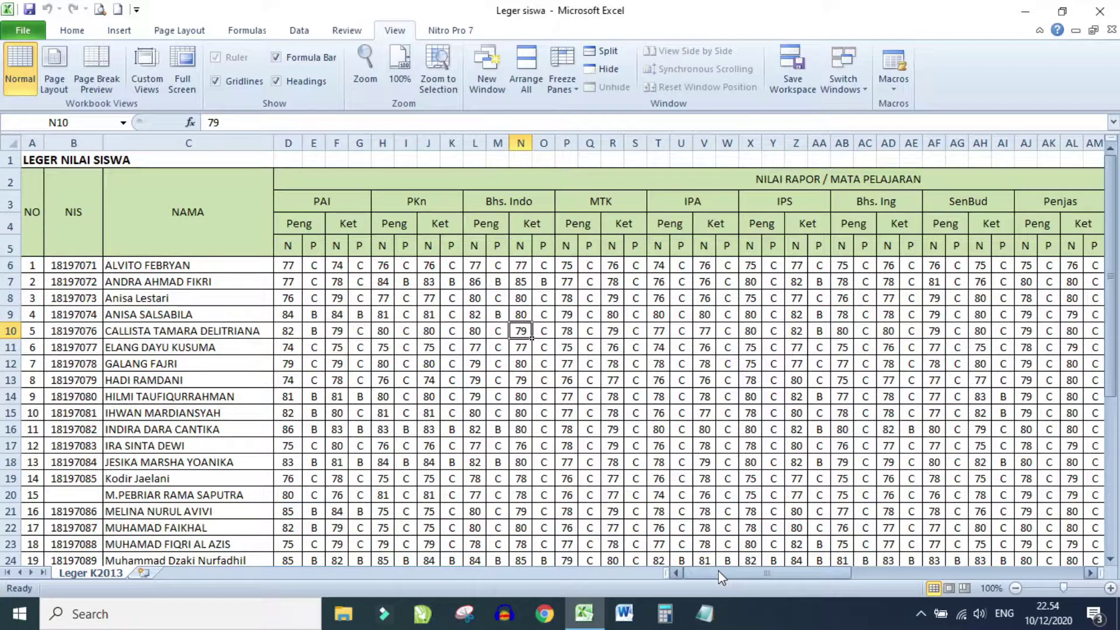
drag(719, 572, 744, 572)
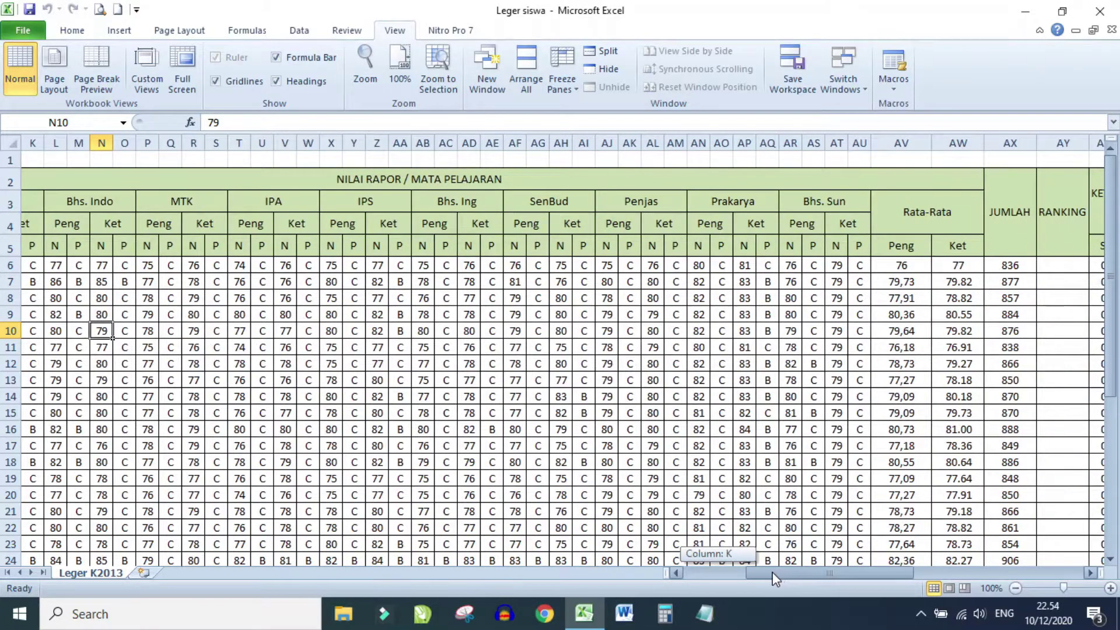
drag(744, 571, 685, 572)
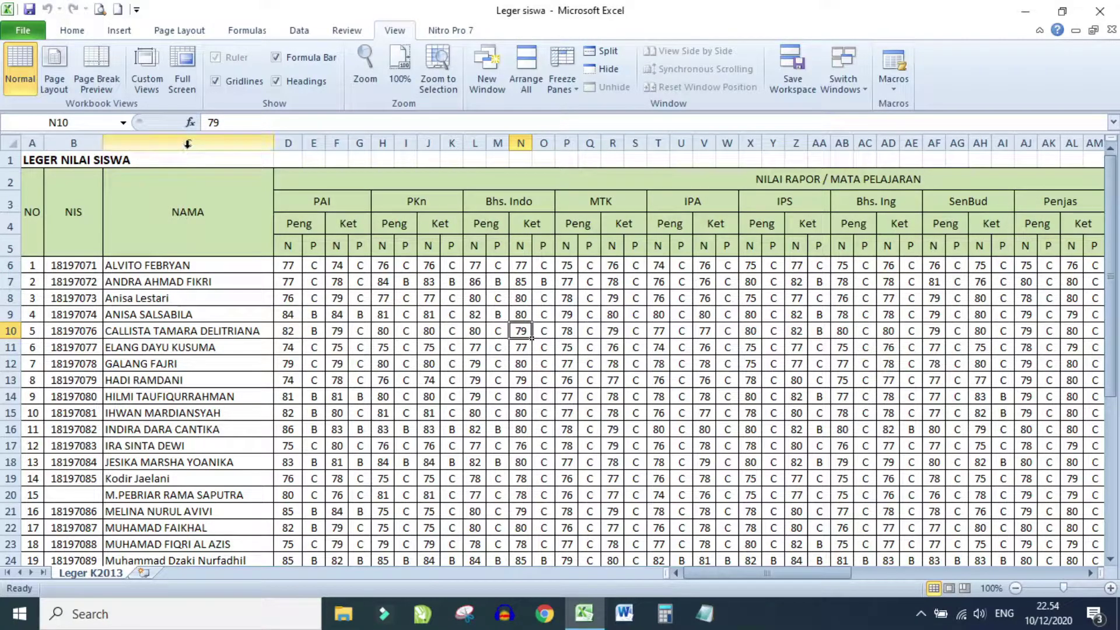
- Select column D and freeze panes so columns A–C (NO, NIS, NAMA) stay fixed
click(285, 140)
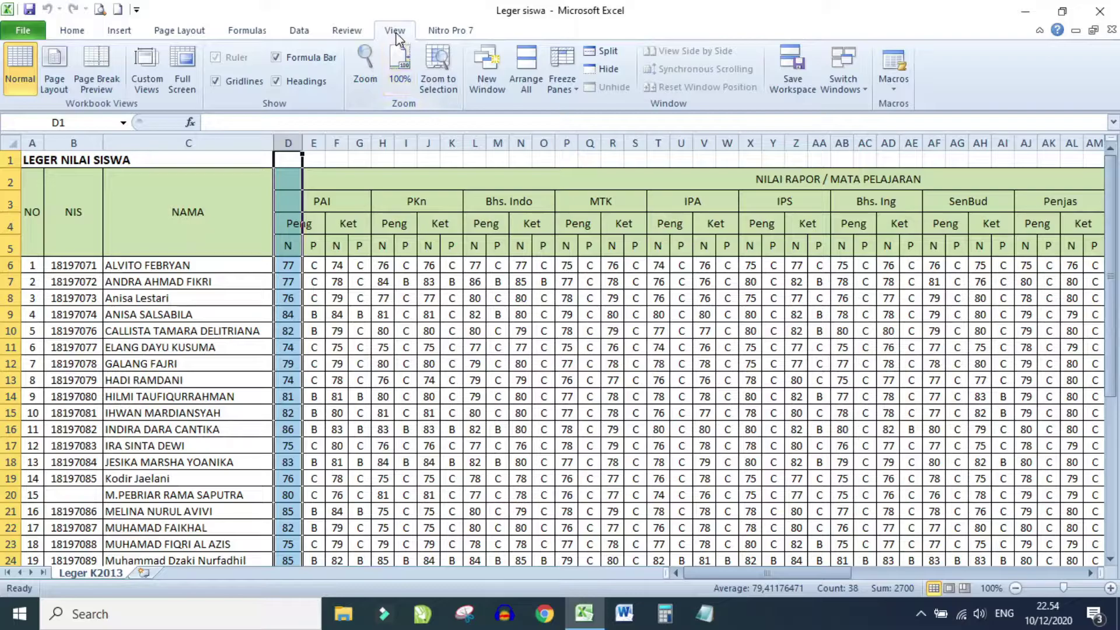
click(572, 94)
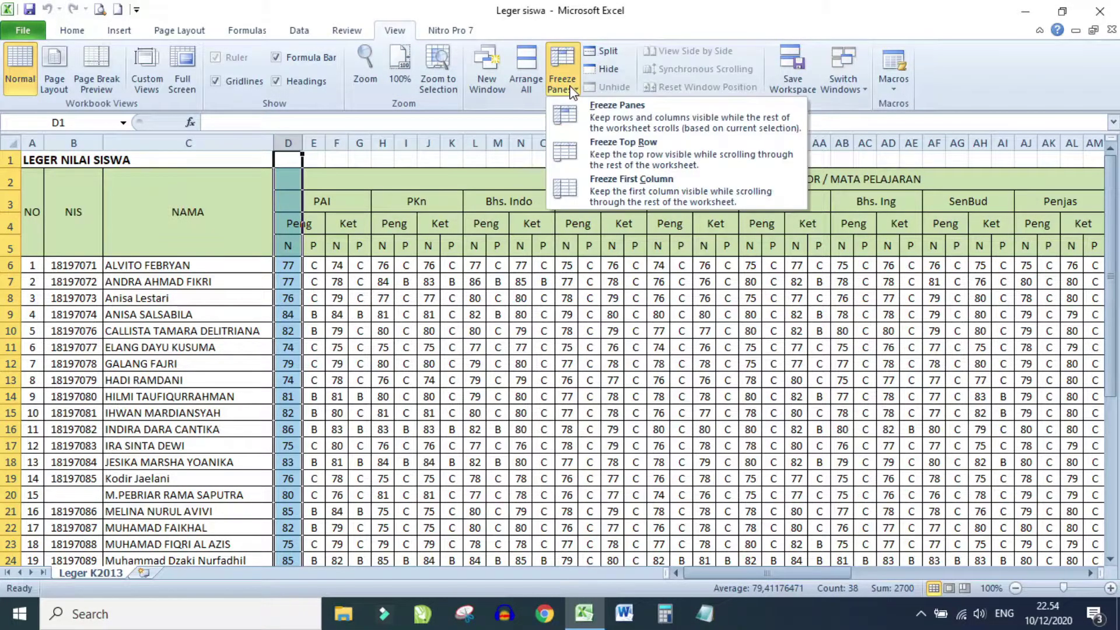
click(610, 112)
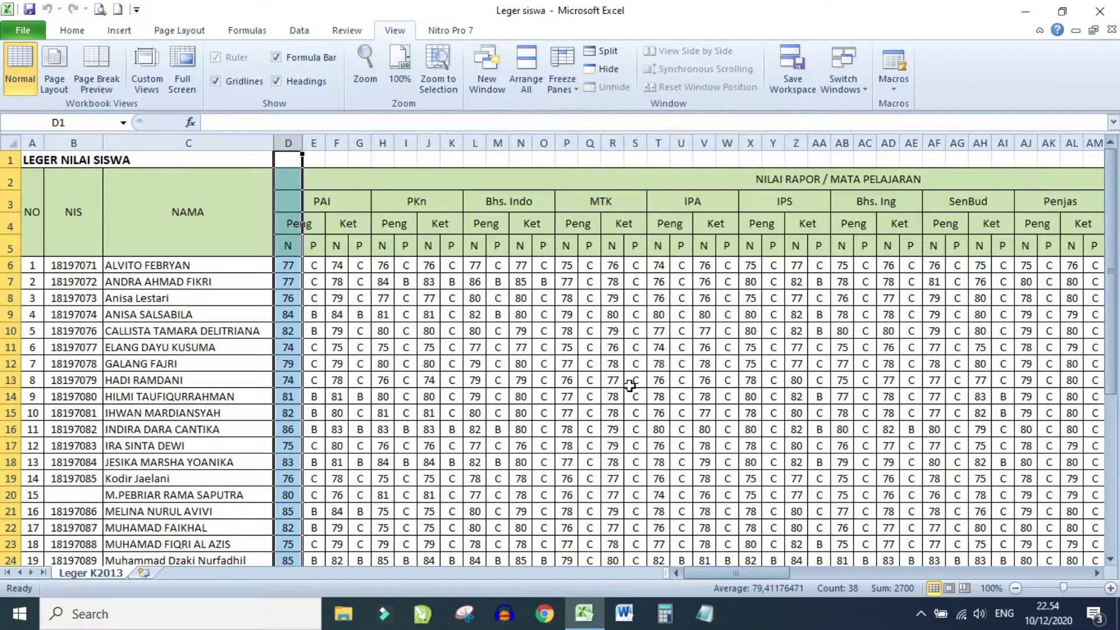
- Scroll right to the attendance and Ekskul columns, then down and up, checking the frozen name columns
drag(702, 573, 733, 575)
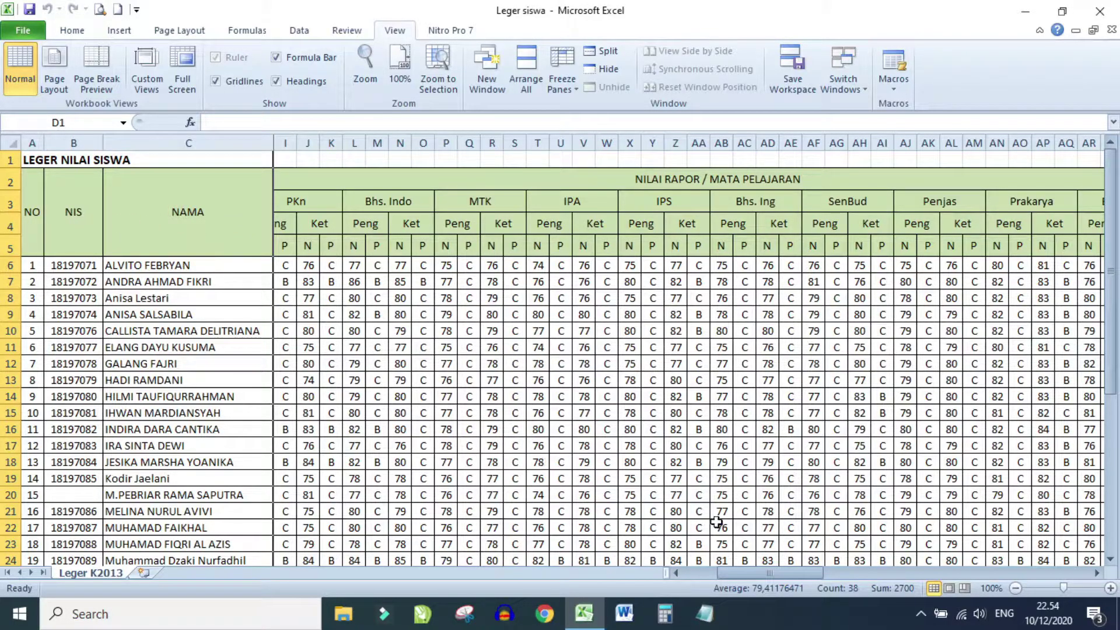
drag(740, 575, 840, 581)
drag(867, 588, 1024, 576)
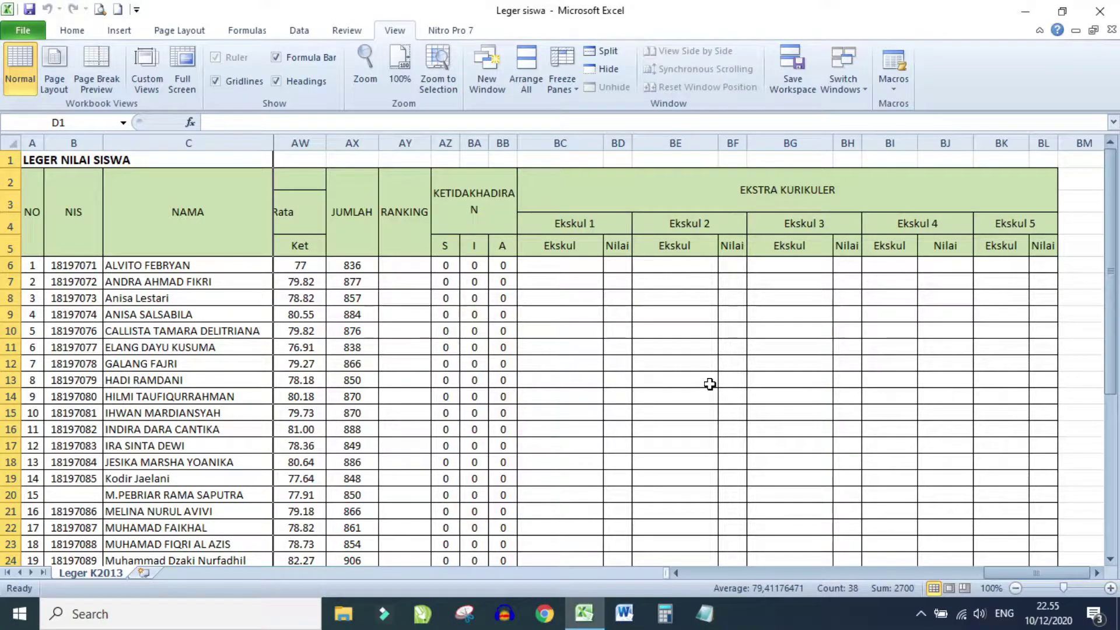
scroll(708, 385, down, 1)
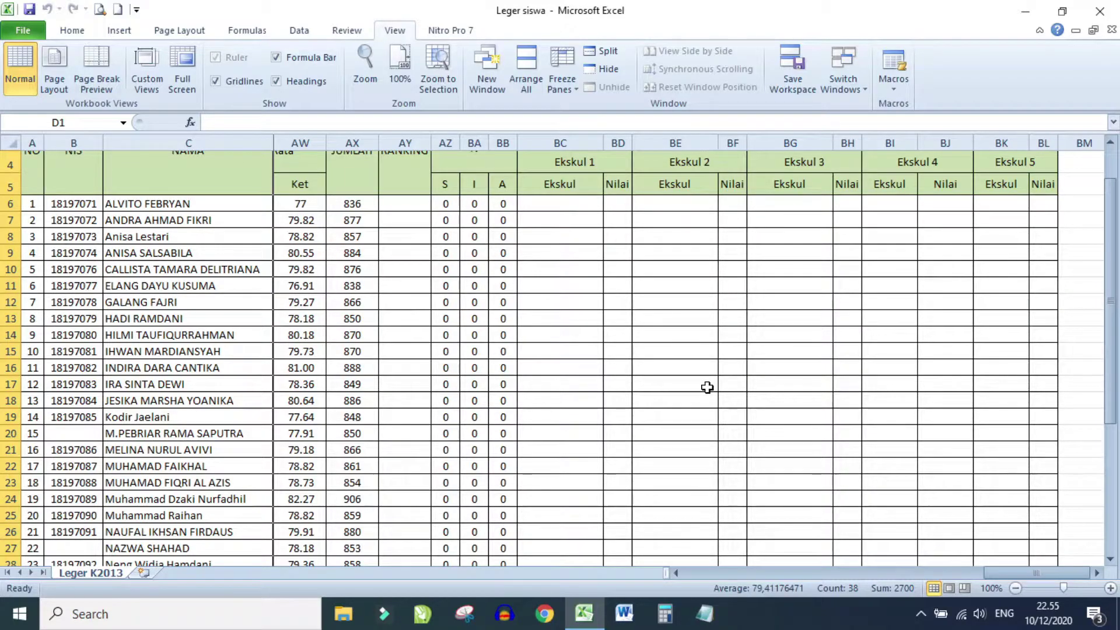
scroll(707, 387, down, 1)
scroll(707, 388, down, 2)
scroll(707, 387, down, 1)
scroll(707, 388, up, 4)
scroll(707, 387, up, 1)
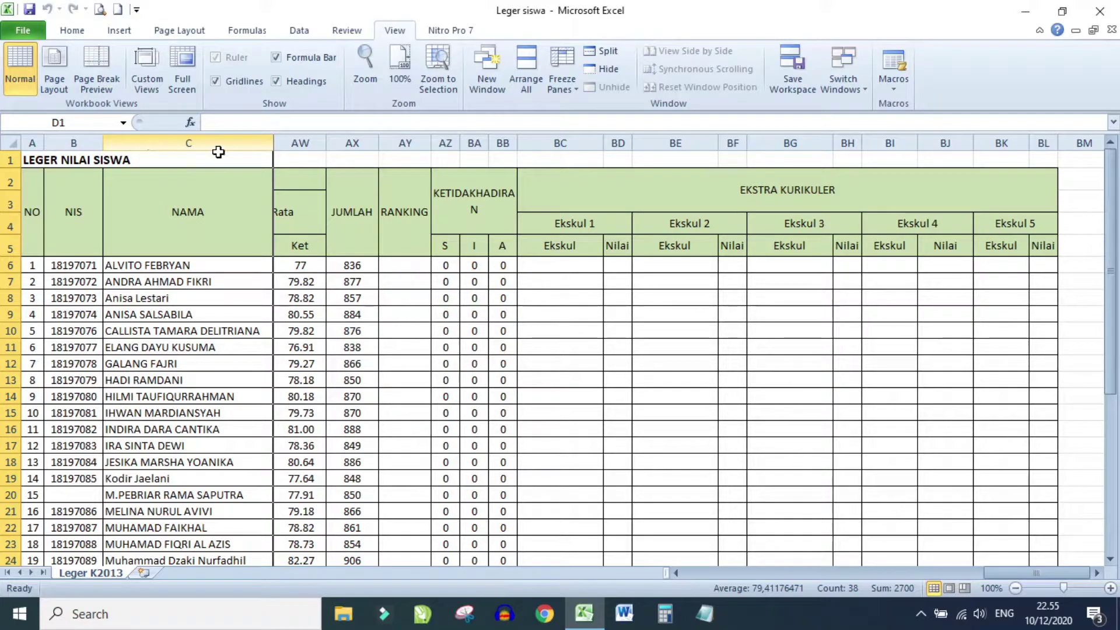
- Unfreeze all panes and clear the column D selection
click(562, 82)
click(600, 123)
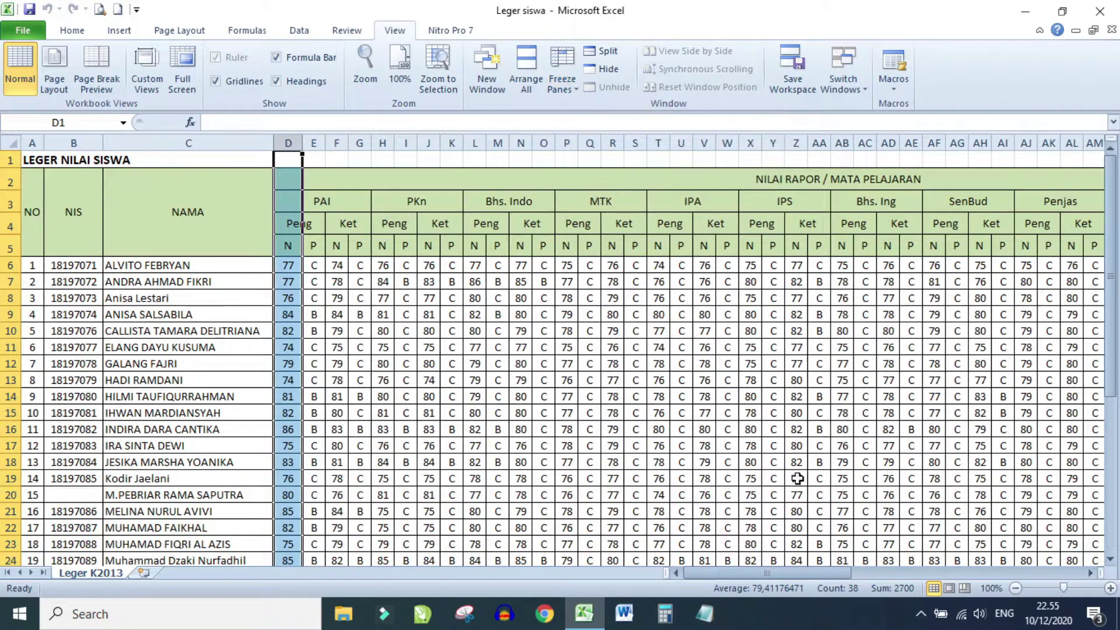
click(313, 298)
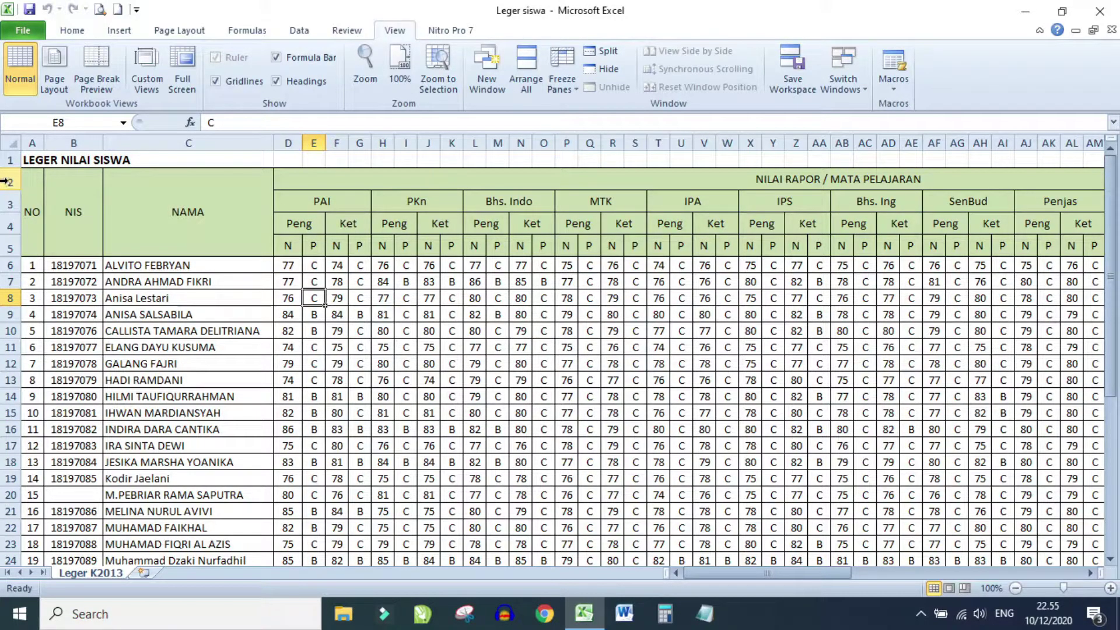
- Highlight header rows 2–5 and columns NO, NIS, NAMA, then select cell D6 as the freeze point
drag(6, 181, 5, 241)
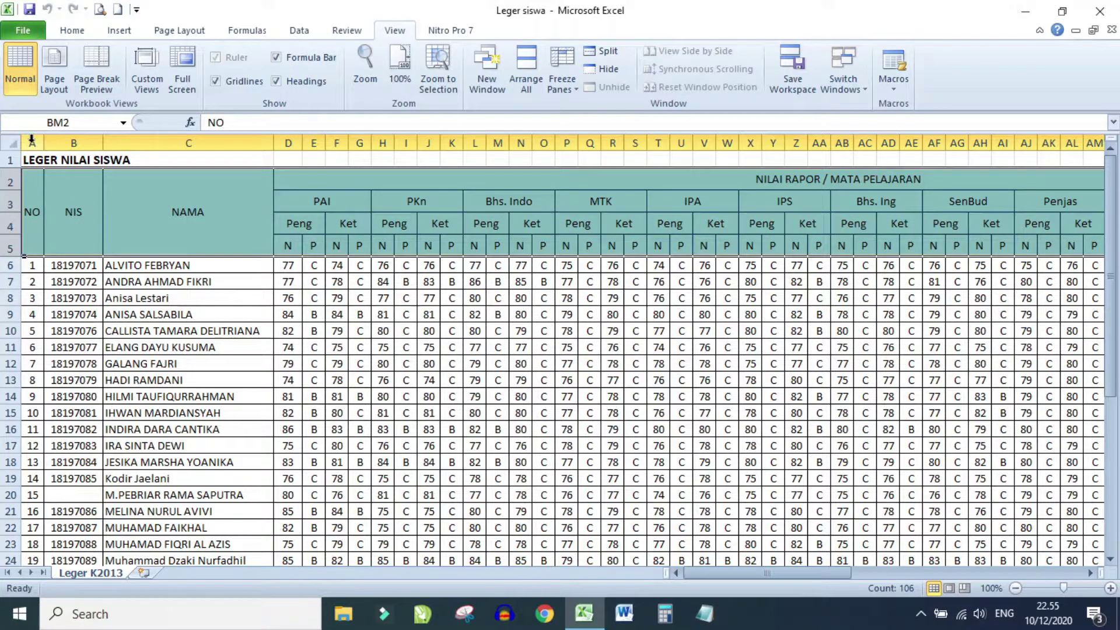
drag(31, 140, 188, 142)
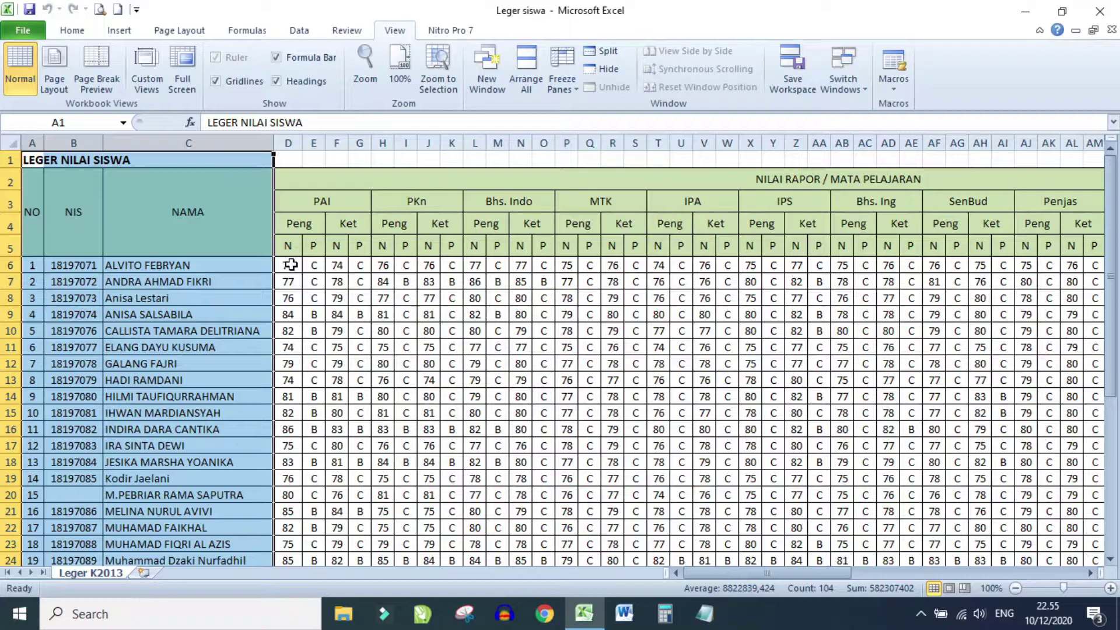
click(290, 264)
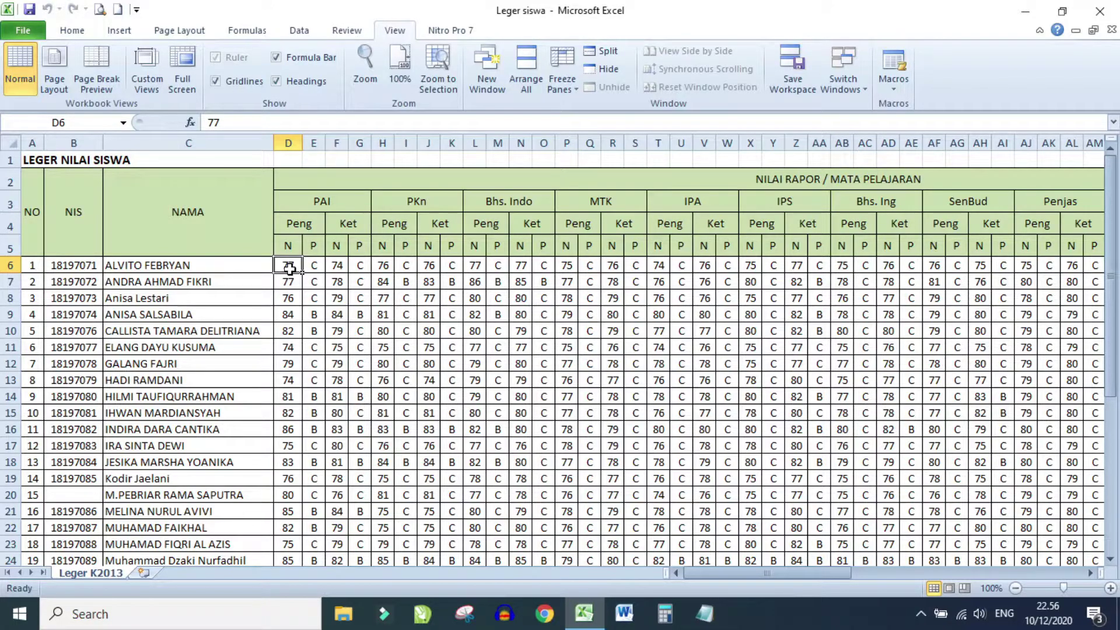
- Freeze panes at D6, locking rows 1–5 and columns A–C, and scroll down to check
click(562, 85)
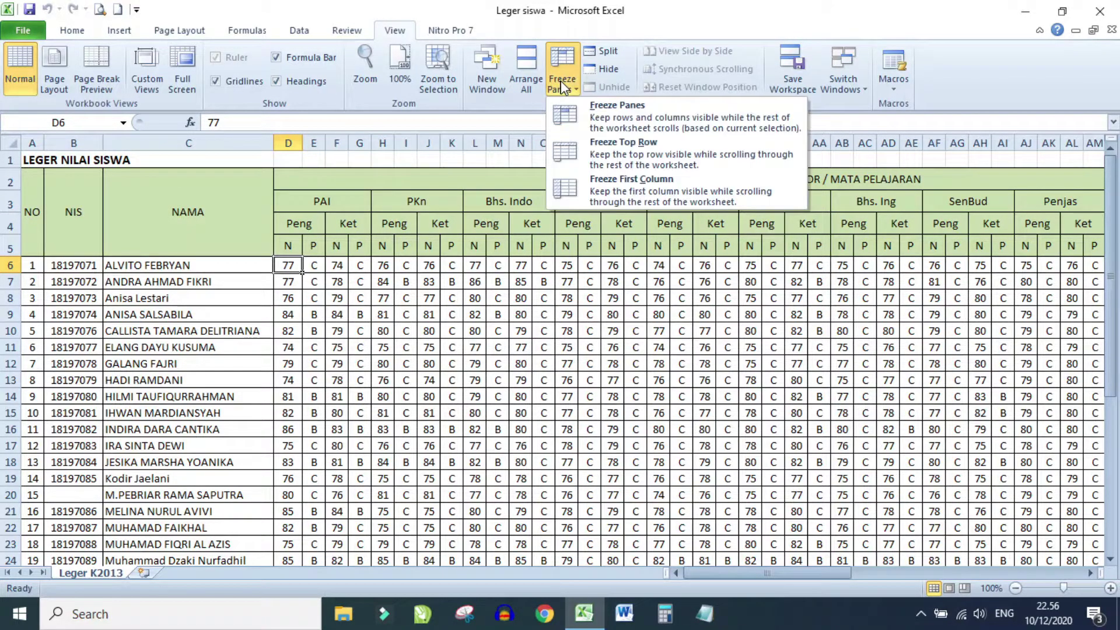
click(611, 120)
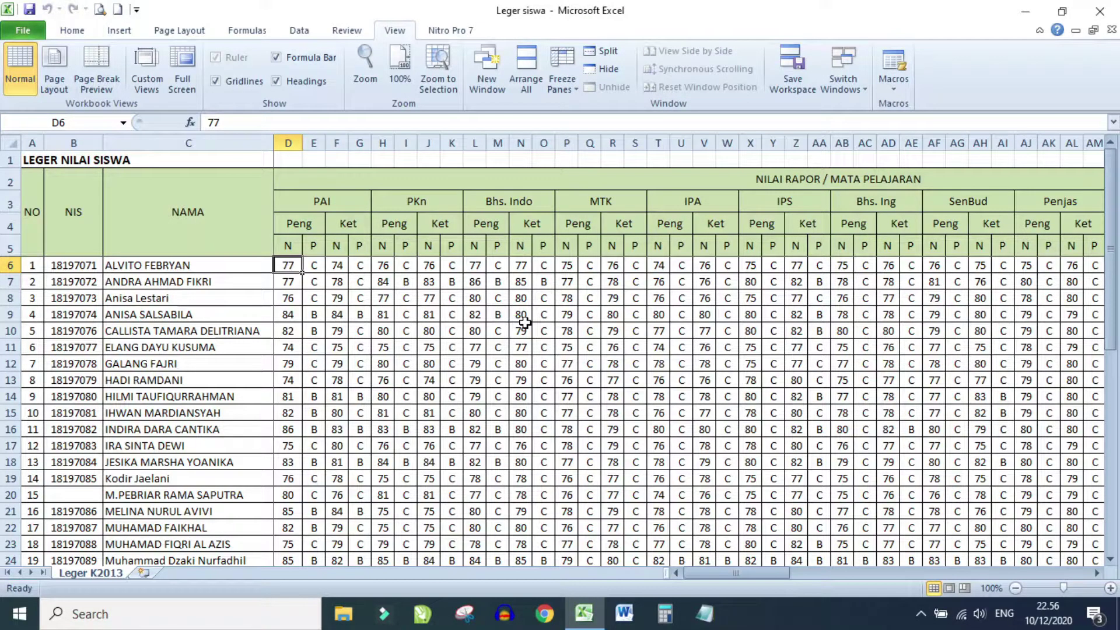
scroll(525, 323, down, 2)
scroll(526, 323, down, 1)
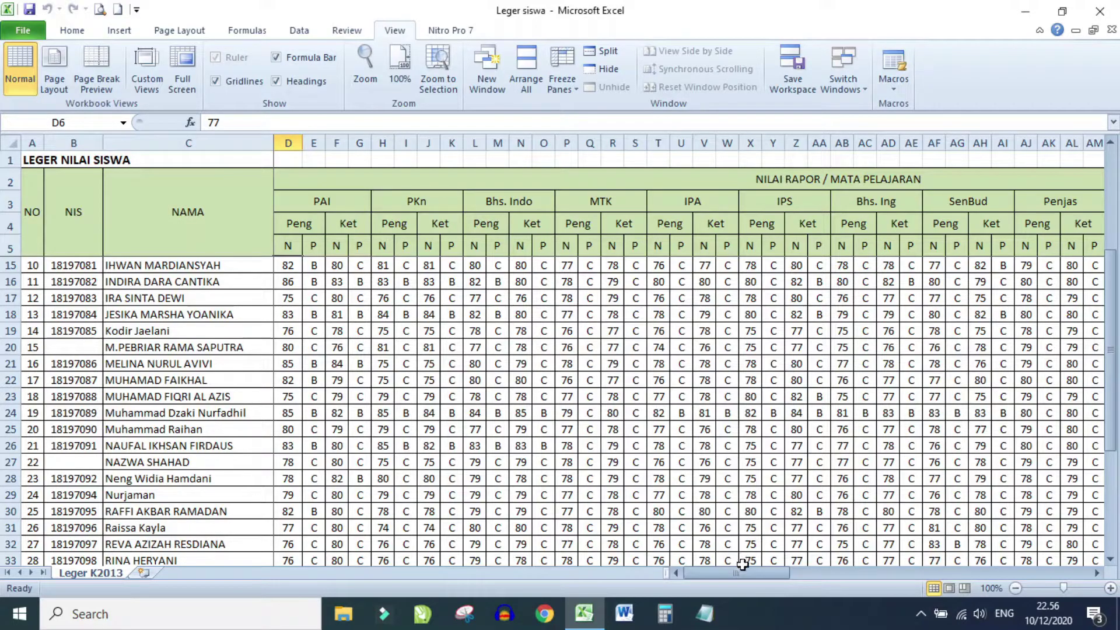
- Scroll right across the grade columns and up and down to verify both frozen areas
drag(739, 574, 771, 574)
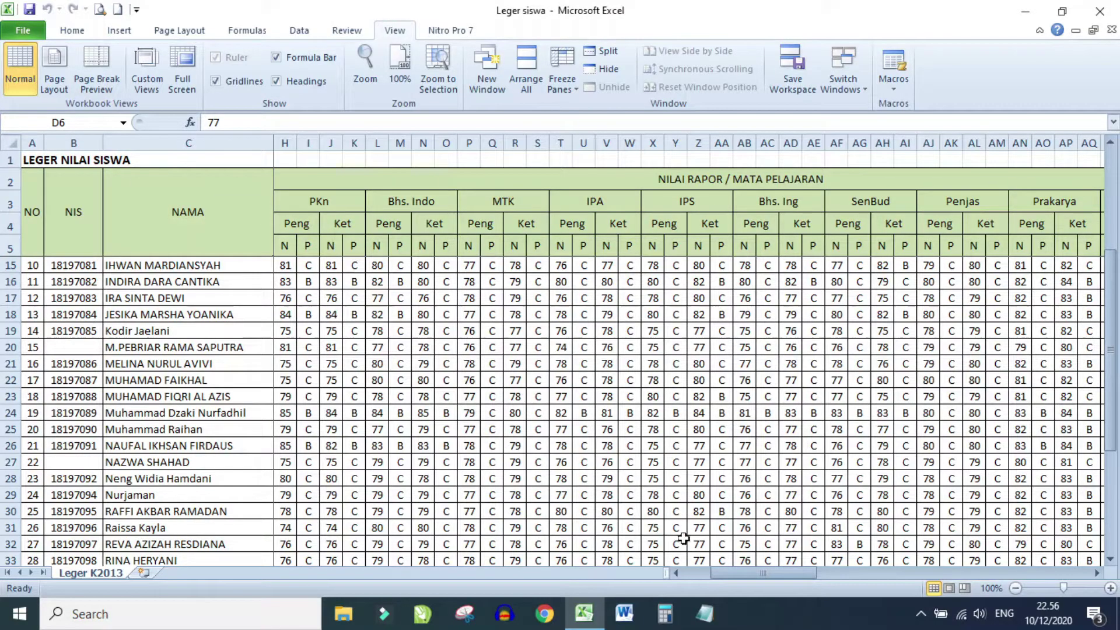
drag(739, 575, 838, 578)
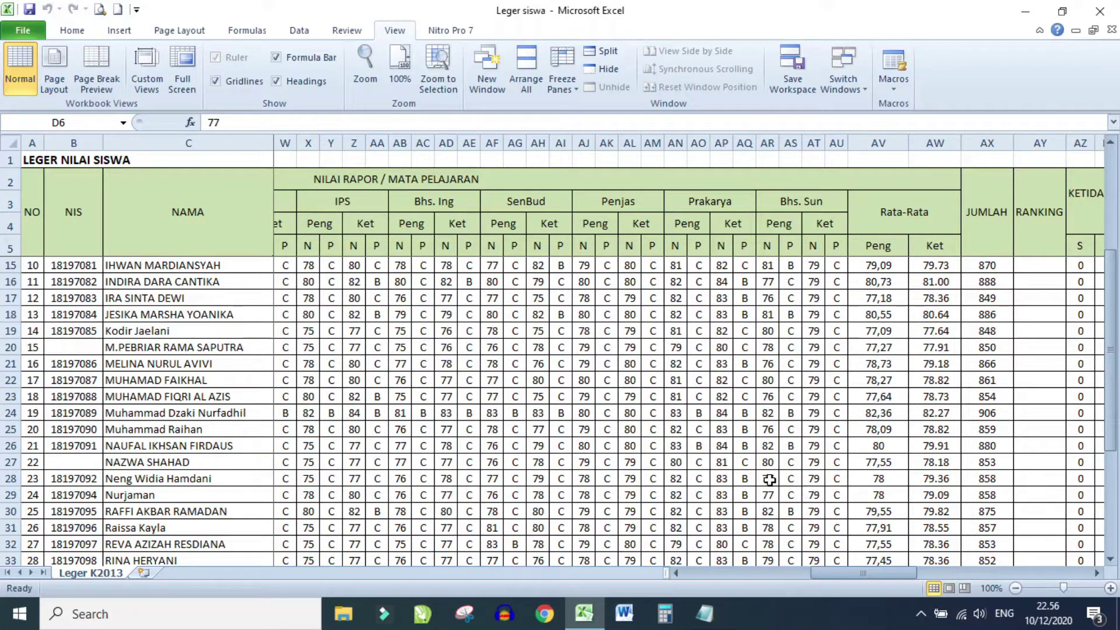
scroll(770, 480, down, 2)
scroll(770, 480, down, 2)
scroll(770, 480, up, 2)
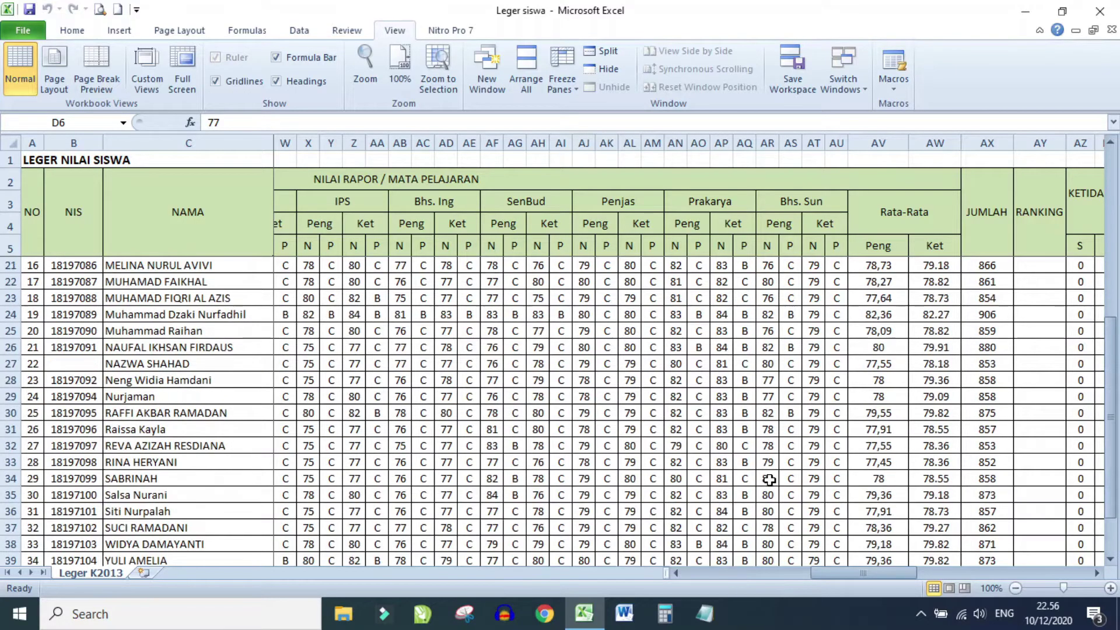
scroll(788, 480, up, 3)
scroll(793, 479, up, 2)
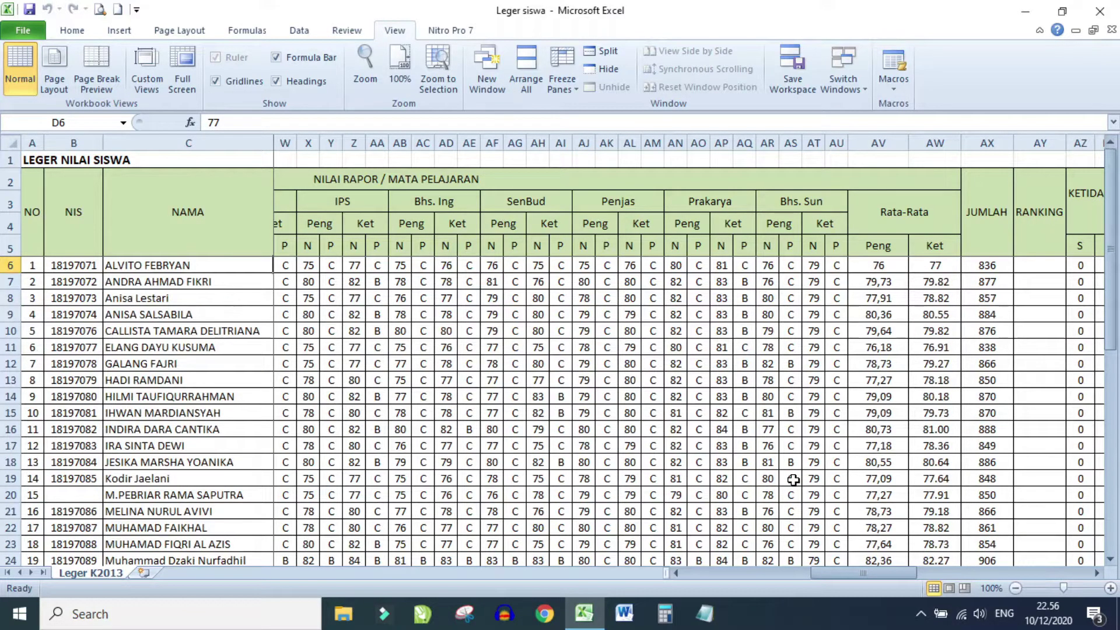
drag(824, 574, 694, 578)
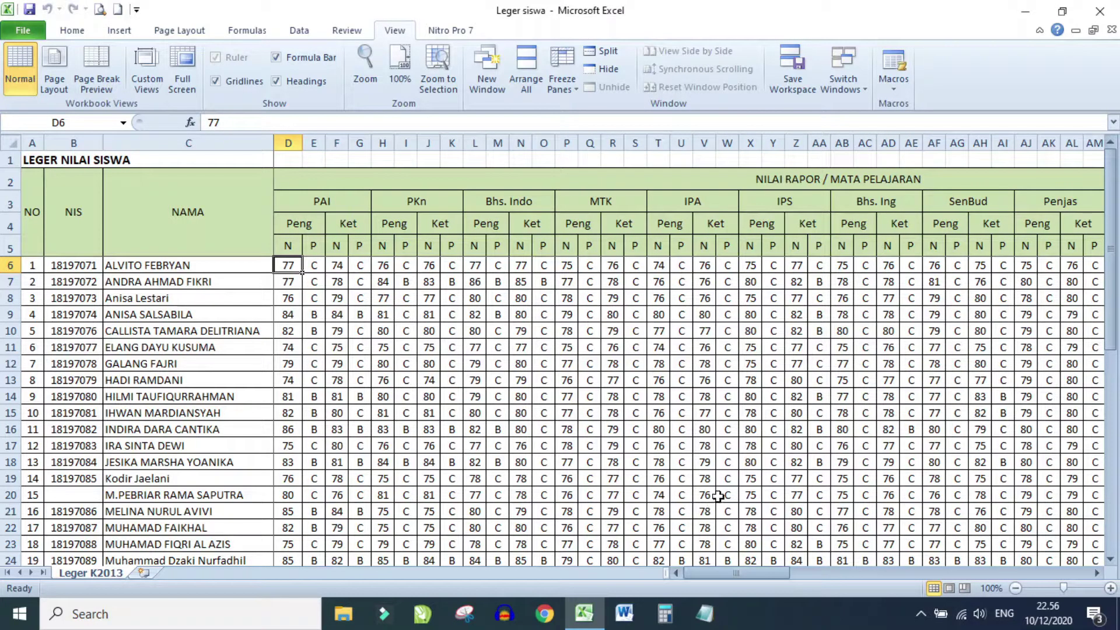